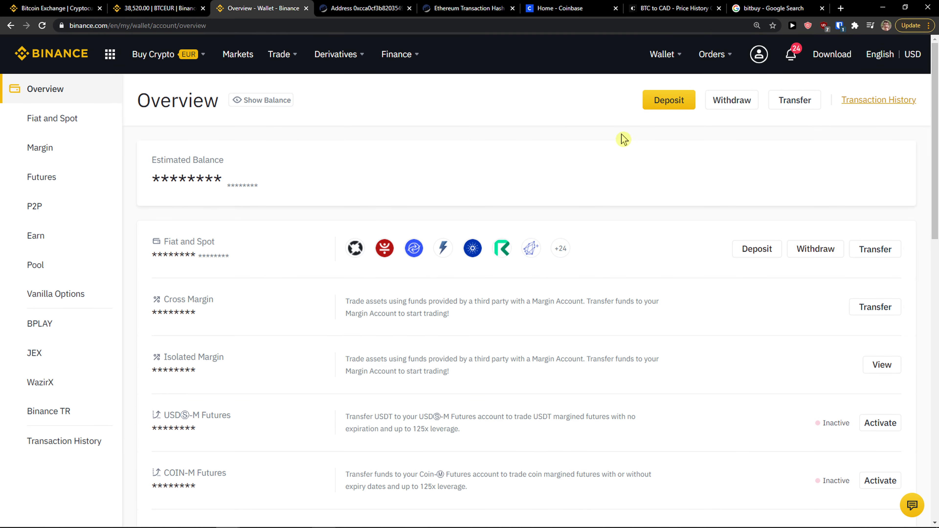
Open Binance's crypto withdrawal form and dismiss the select-coin tutorial tip
click(739, 103)
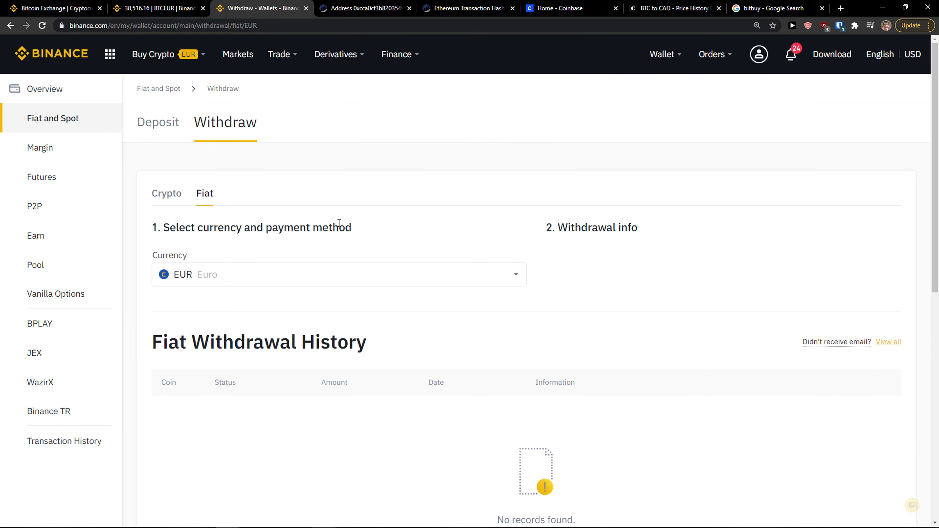
scroll(304, 241, down, 1)
scroll(237, 242, up, 1)
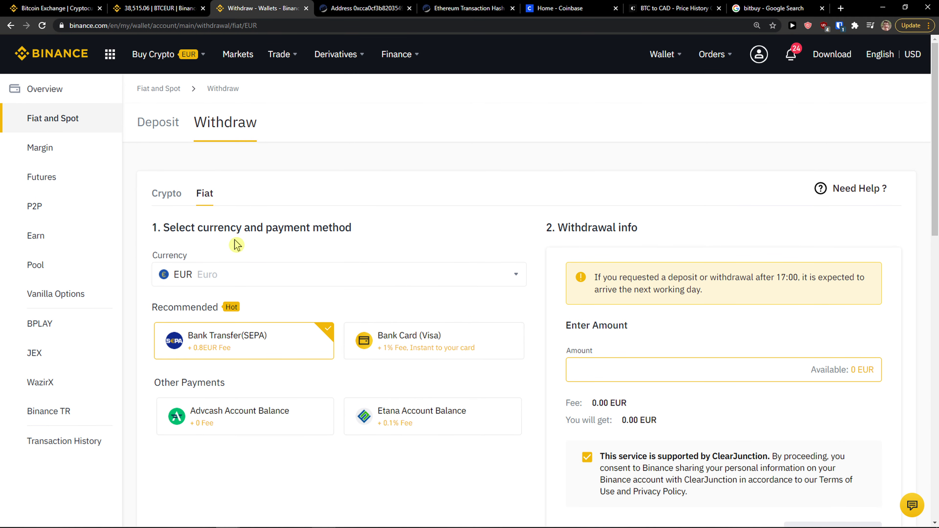
scroll(222, 222, down, 1)
click(166, 146)
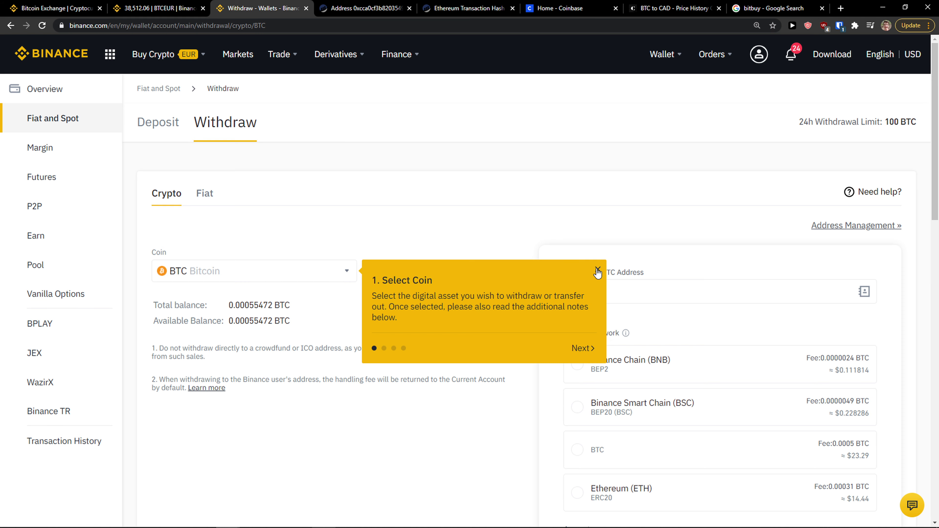
click(598, 269)
Choose ETH Ethereum as the withdrawal coin, then switch to the Coinbase tab
scroll(304, 259, down, 2)
click(301, 188)
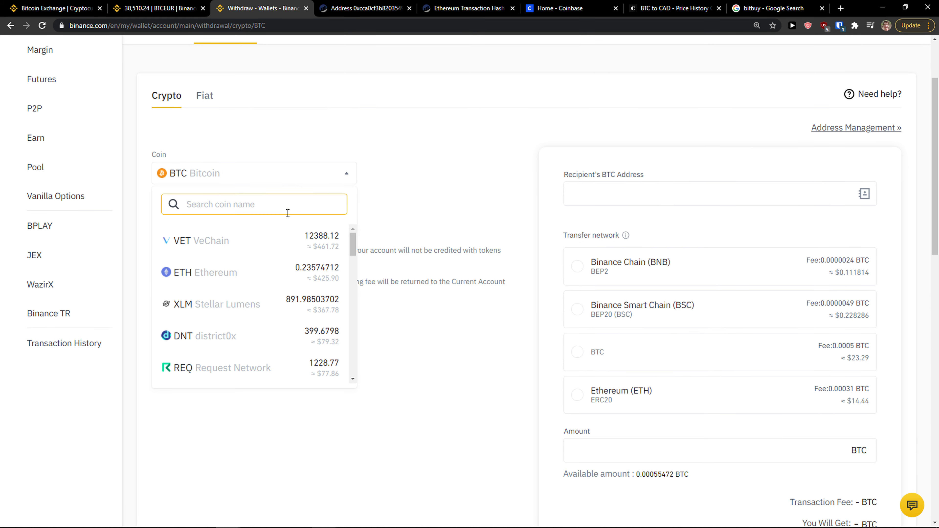
scroll(279, 247, down, 3)
scroll(259, 237, up, 3)
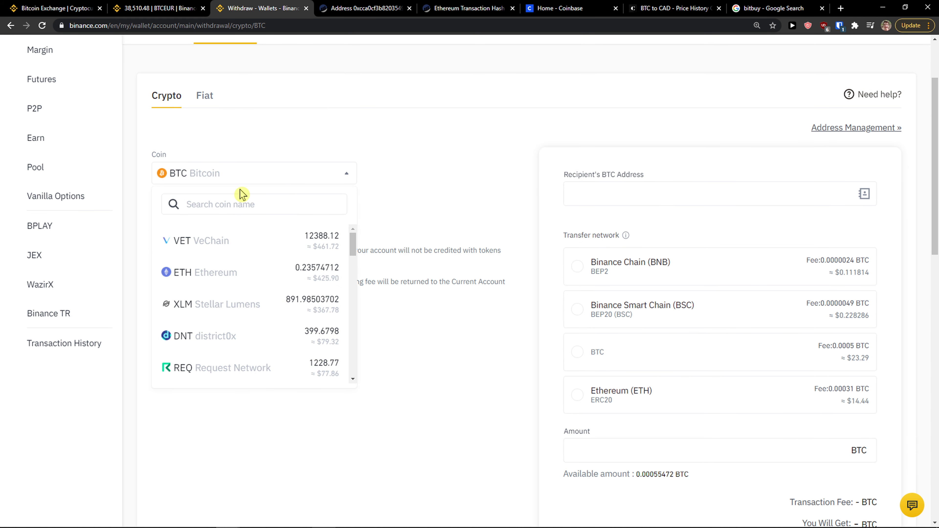
scroll(354, 254, down, 1)
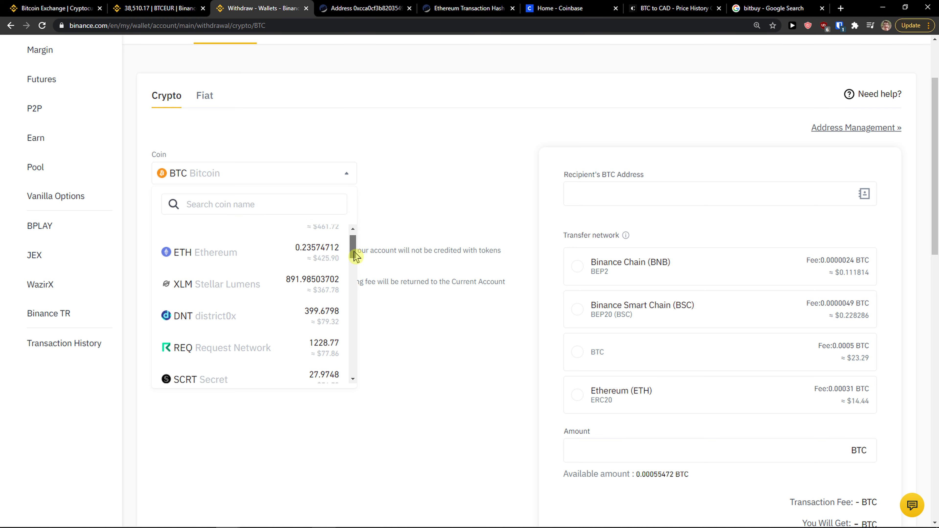
click(270, 259)
scroll(270, 259, down, 1)
scroll(270, 259, up, 1)
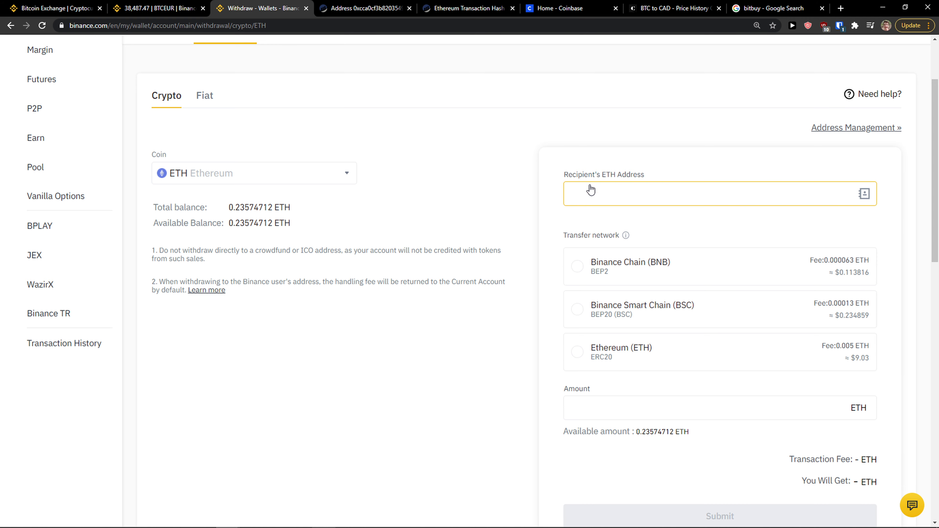
click(543, 10)
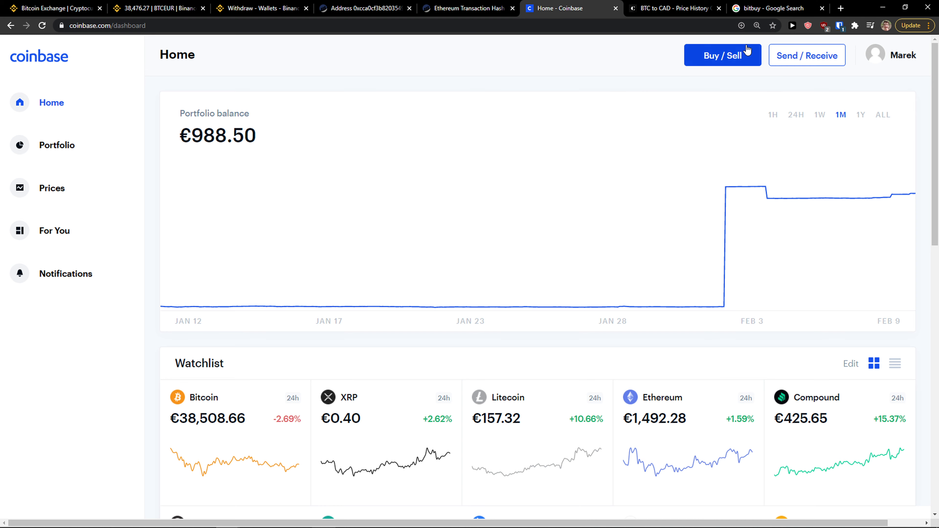
Bring up Coinbase's Ethereum receive address and QR code, then go back to Binance
click(808, 61)
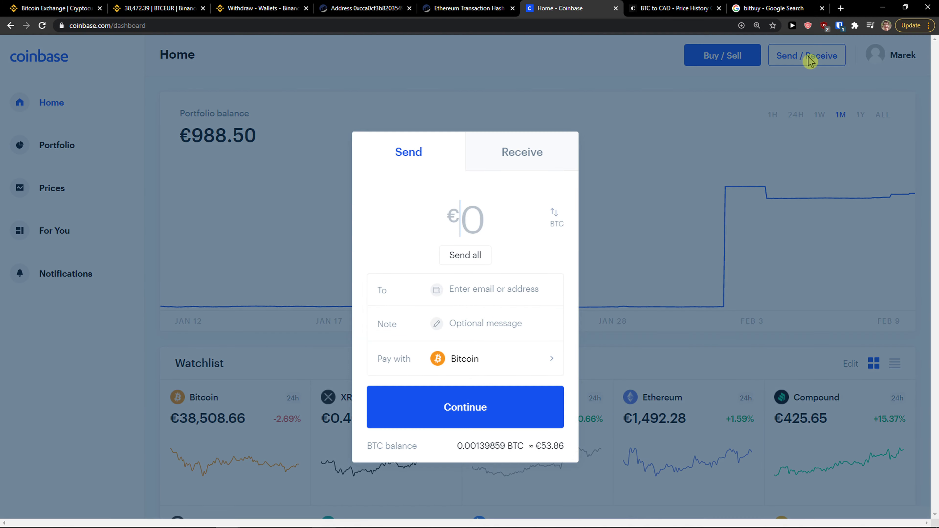
click(515, 153)
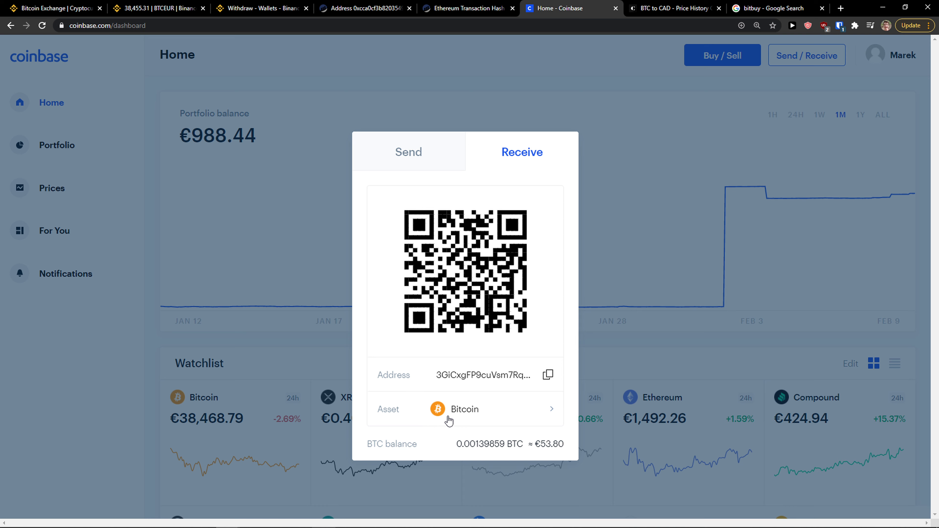
click(509, 417)
scroll(467, 326, down, 10)
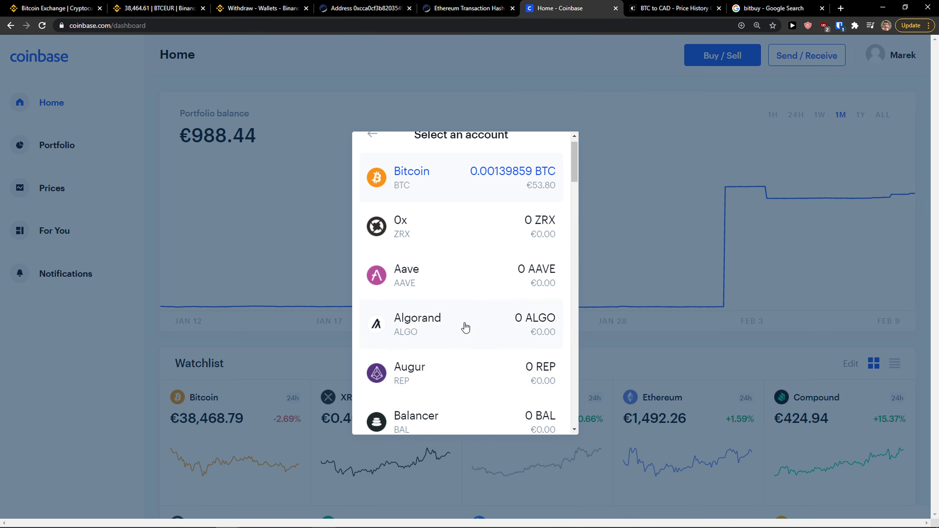
scroll(470, 320, down, 12)
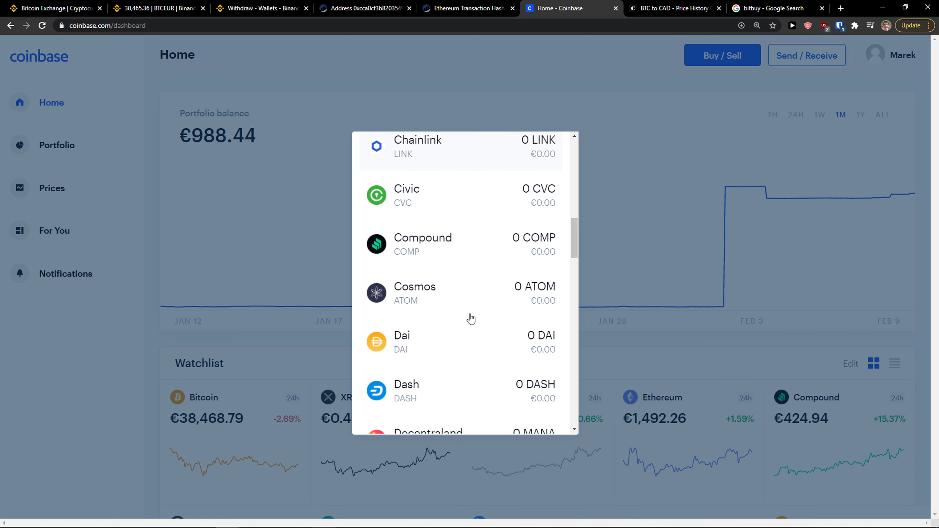
click(458, 259)
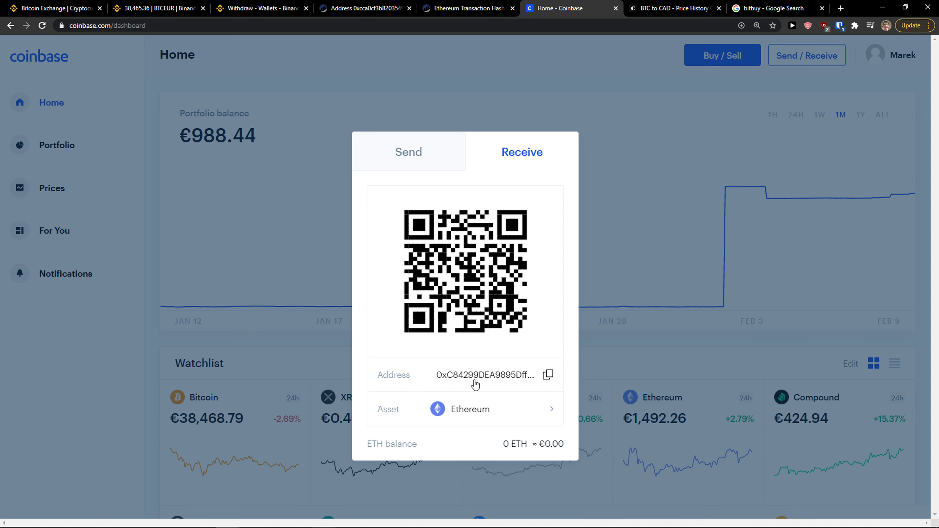
click(260, 8)
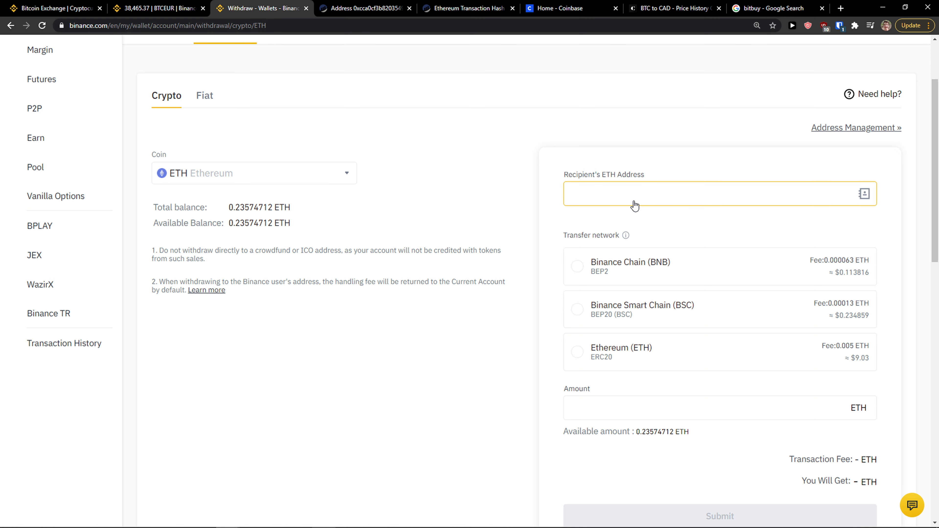
Paste the Coinbase Ethereum address as the recipient, then bring up Windows search
text(0xC84299DEA9895Dff7031c4A2399C9D45eD2CAe2D)
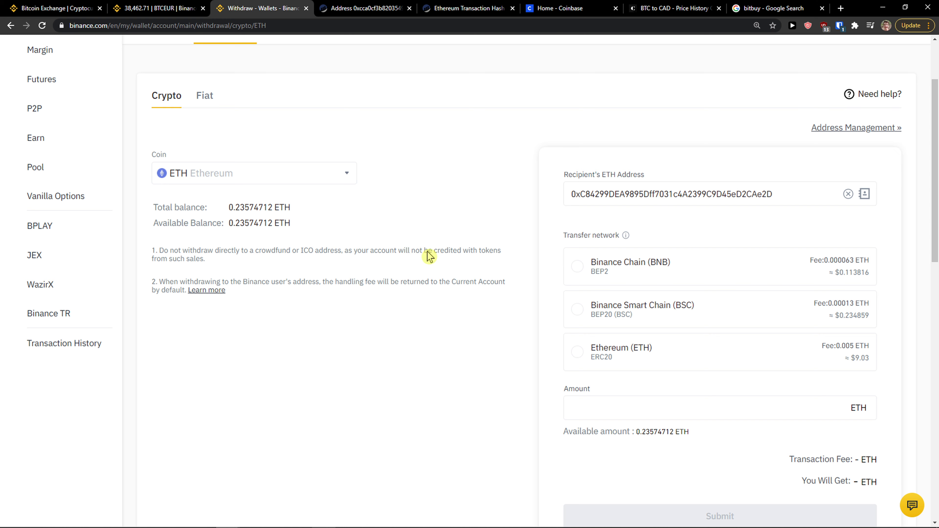
key(super)
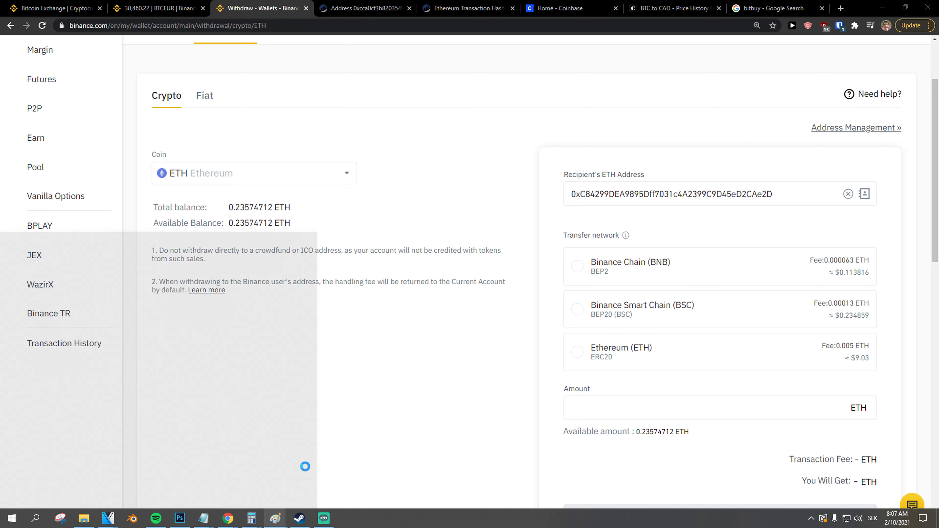
Launch Paint and sketch a circled 70% with a down arrow to a circled 5%
text(pain)
key(Return)
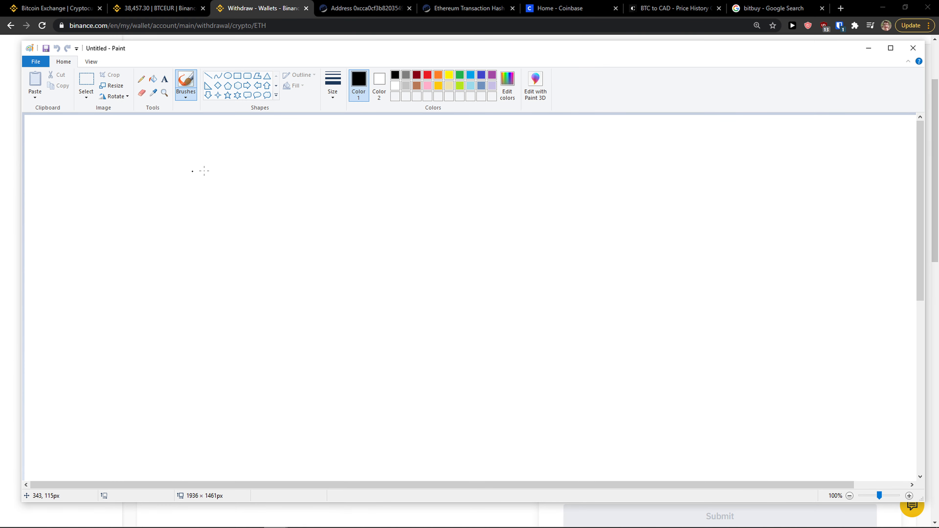
mouse_move(101, 138)
mouse_down()
mouse_move(126, 189)
mouse_move(105, 140)
mouse_up()
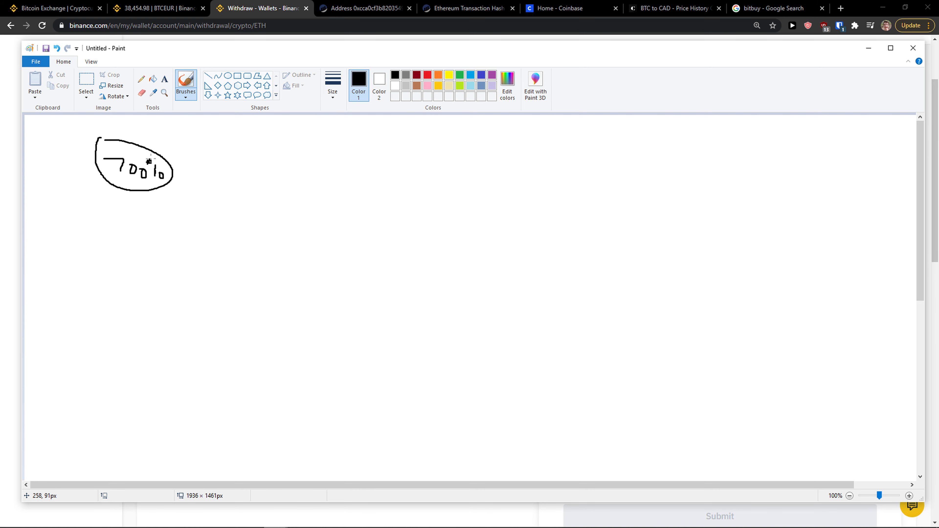
drag(151, 221, 150, 229)
drag(136, 224, 187, 230)
drag(96, 280, 99, 312)
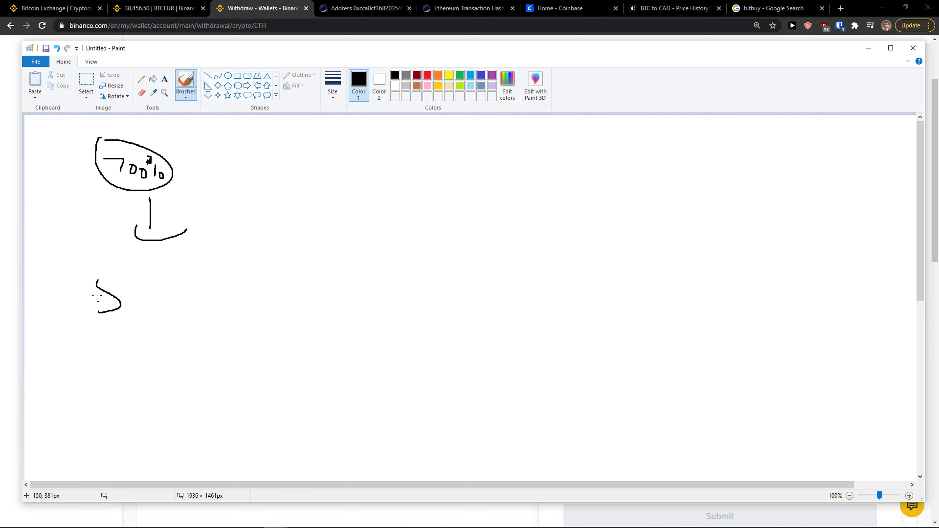
mouse_move(78, 242)
mouse_down()
mouse_move(199, 285)
mouse_move(41, 255)
mouse_up()
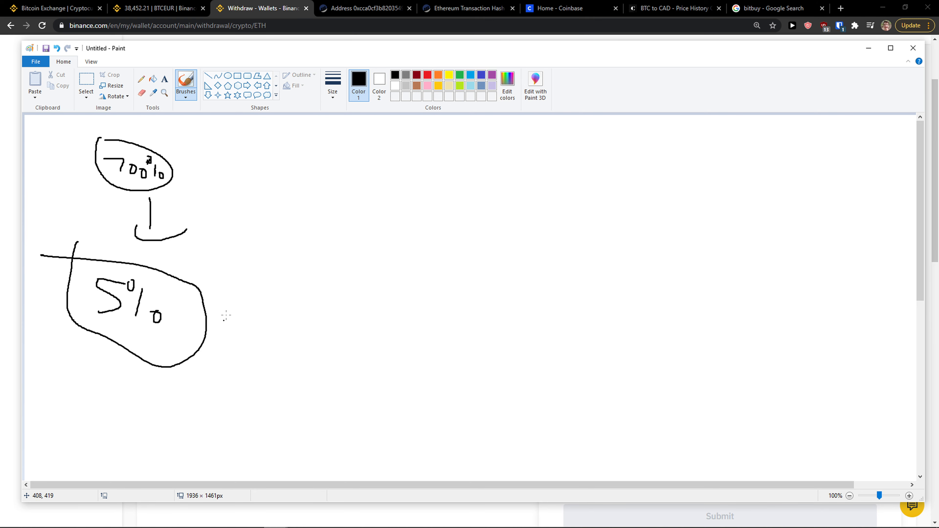
Draw an arrow from the 5% circle to the handwritten word 'Exchange'
mouse_move(236, 304)
mouse_down()
mouse_move(304, 301)
mouse_move(307, 321)
mouse_up()
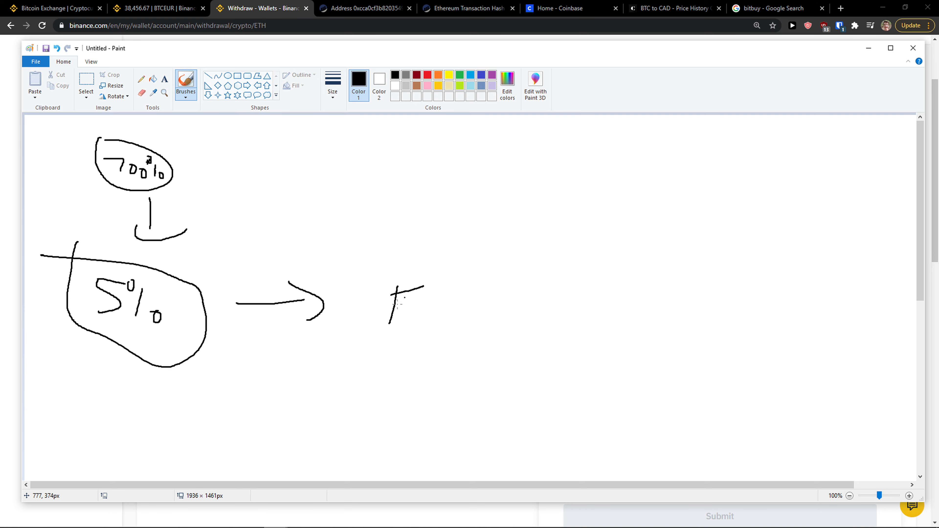
drag(480, 323, 496, 344)
drag(514, 295, 528, 344)
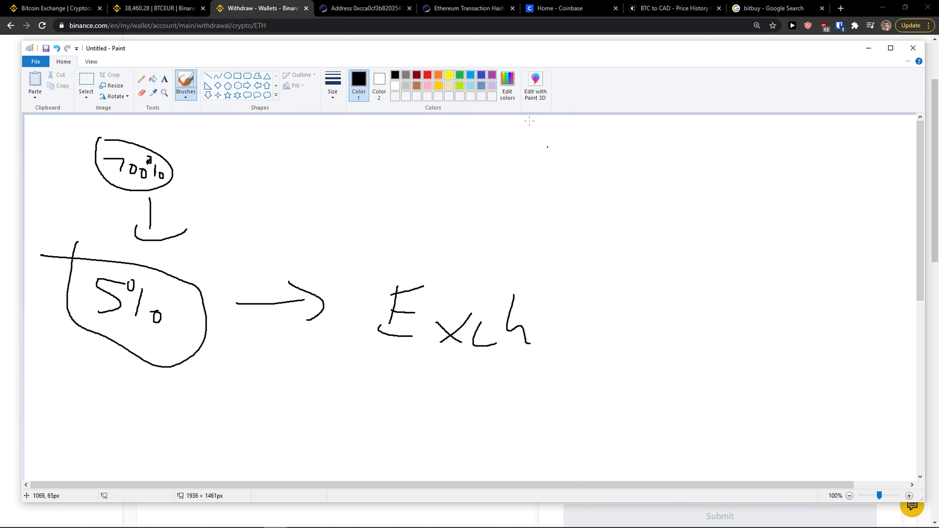
key(alt+Tab)
key(alt+Tab)
drag(610, 333, 656, 352)
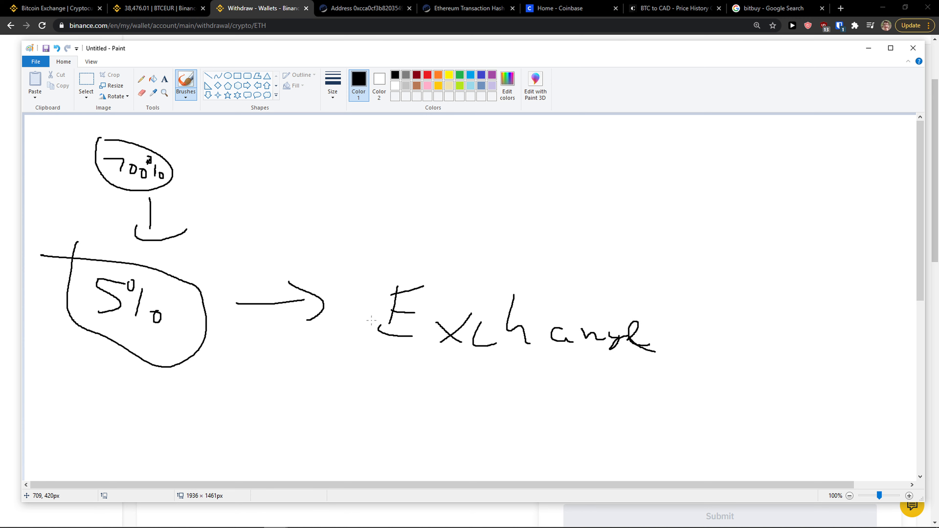
scroll(371, 320, down, 3)
Draw a dividing line across the canvas, write 100% below it, and return to Binance
mouse_move(54, 315)
mouse_down()
mouse_move(730, 332)
mouse_move(917, 319)
mouse_up()
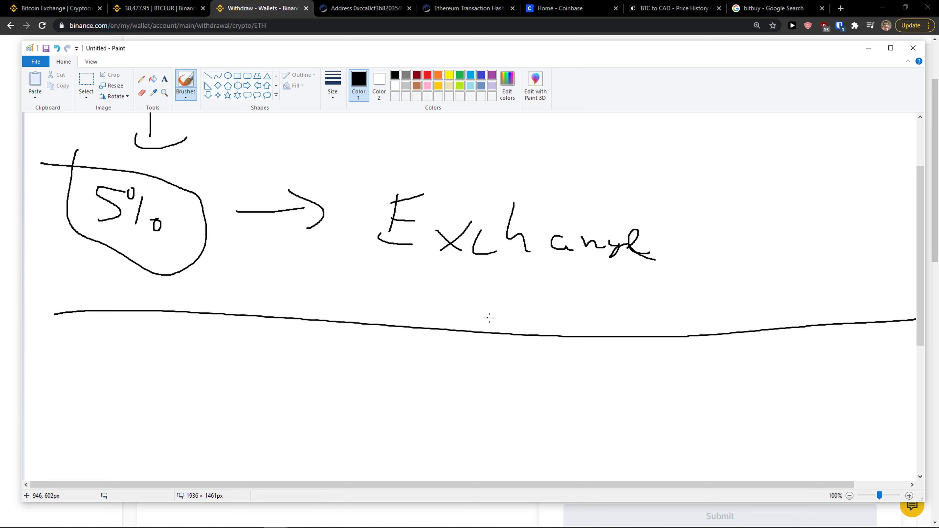
scroll(285, 283, down, 3)
scroll(352, 267, up, 3)
scroll(282, 252, down, 3)
drag(60, 342, 93, 377)
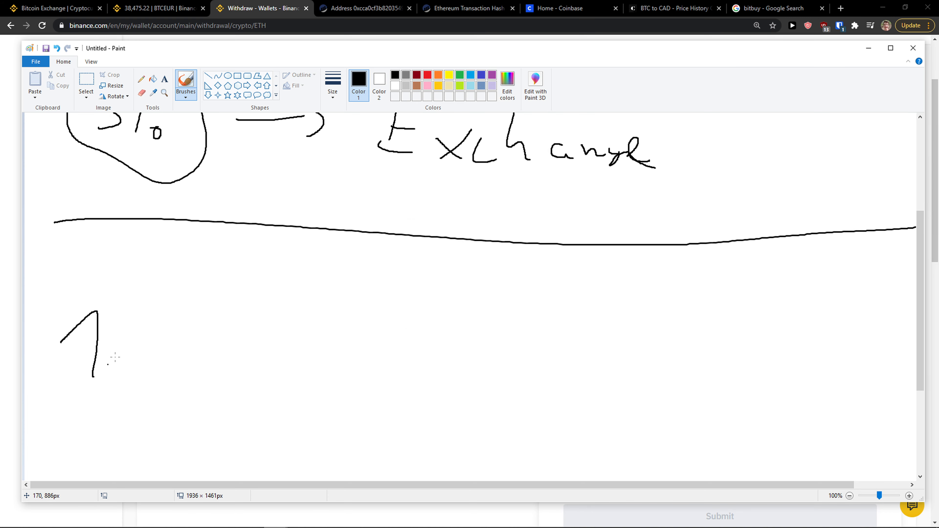
mouse_move(146, 323)
mouse_down()
mouse_move(139, 333)
mouse_move(207, 346)
mouse_up()
drag(259, 368, 261, 370)
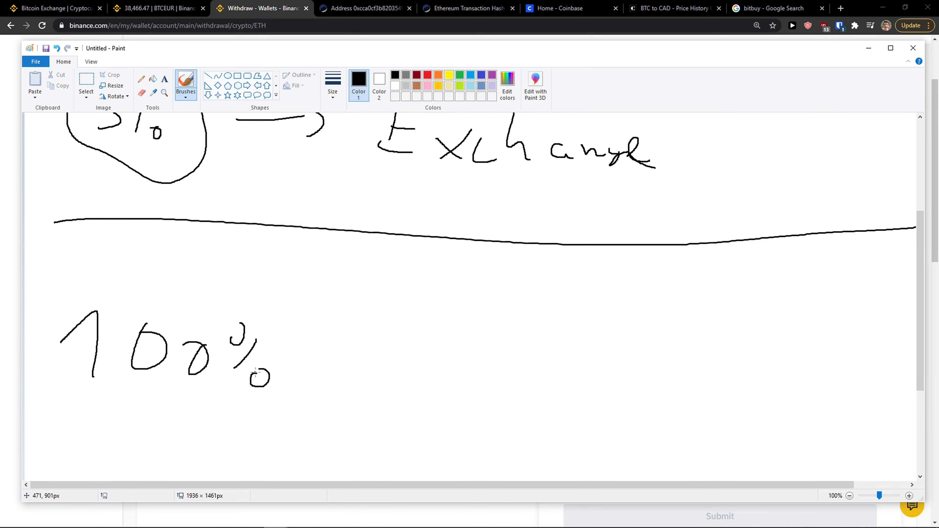
key(alt+Tab)
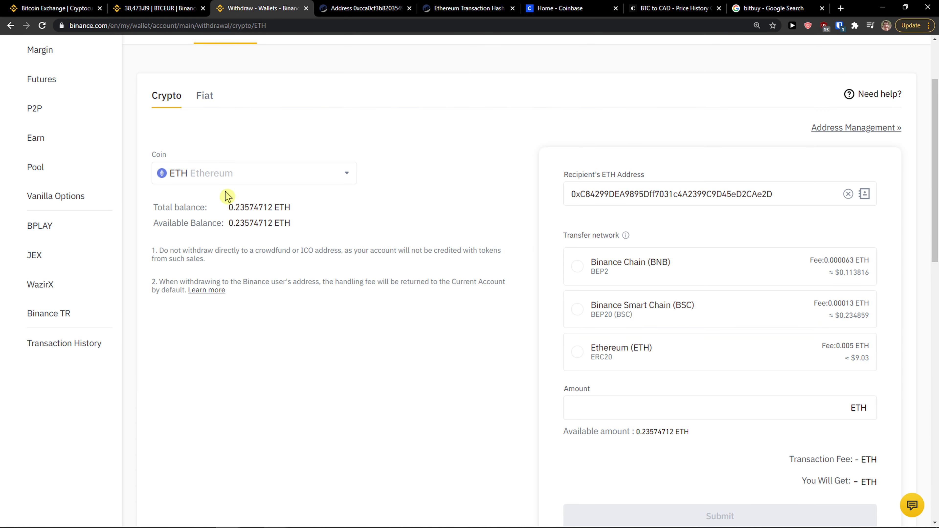
Check the recipient address and try transfer networks, ending on Binance Smart Chain (BSC)
drag(227, 208, 320, 220)
click(654, 192)
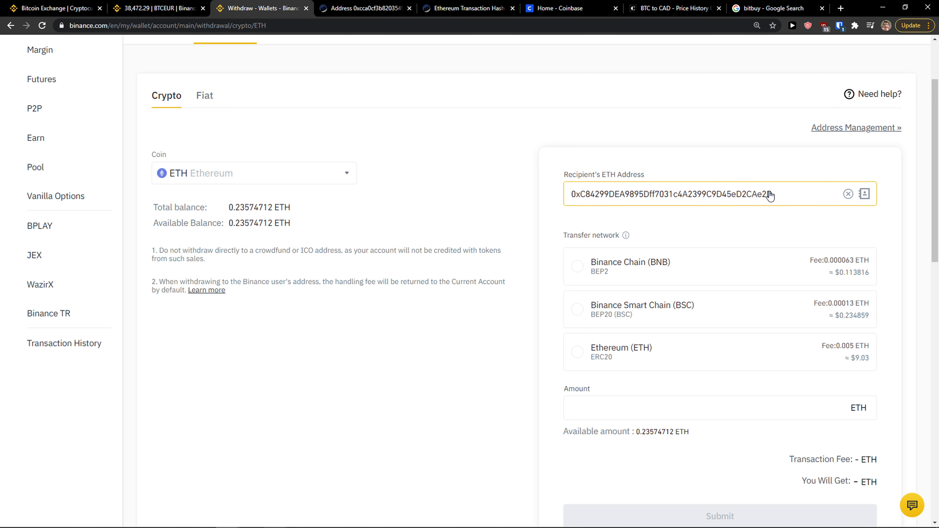
click(625, 351)
scroll(620, 314, down, 2)
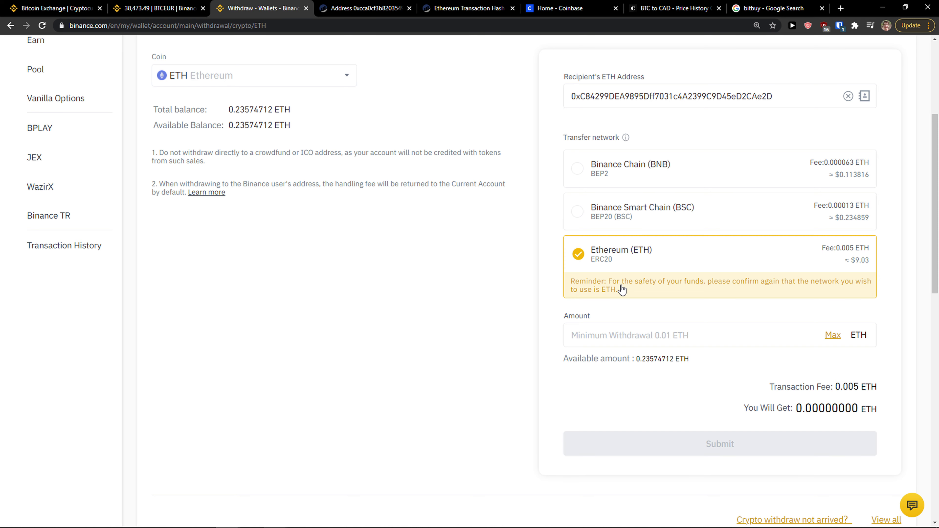
scroll(631, 295, up, 1)
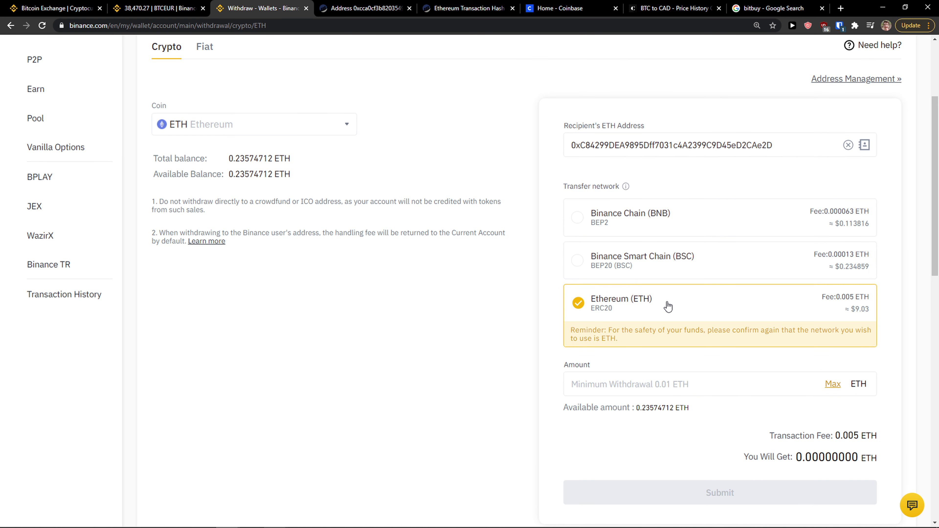
click(670, 227)
click(671, 272)
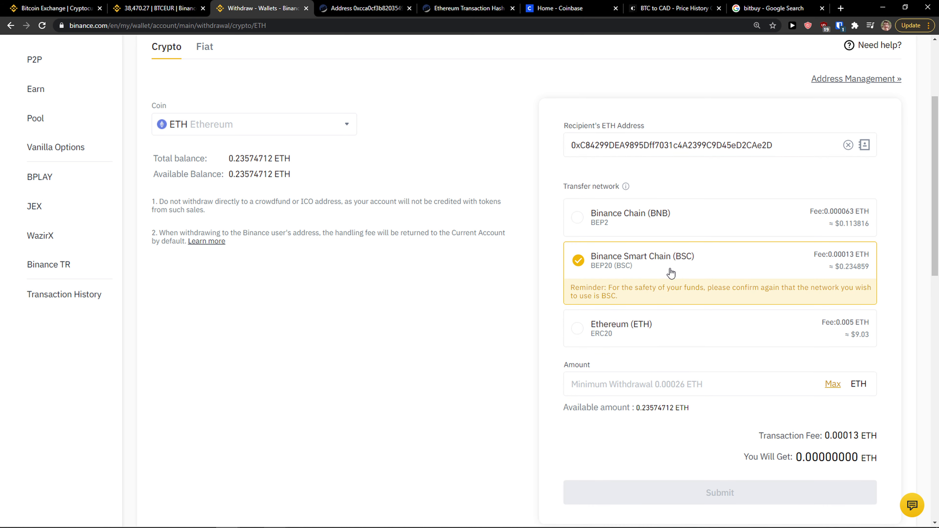
Select ERC20, withdraw the max 0.23574712 ETH (0.23074712 after 0.005 fee), and submit
click(645, 321)
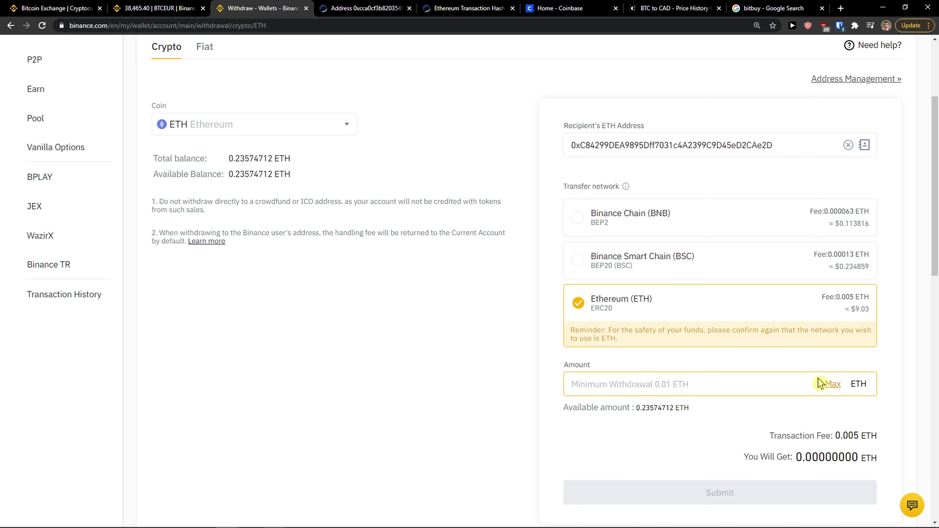
click(832, 386)
scroll(746, 367, down, 1)
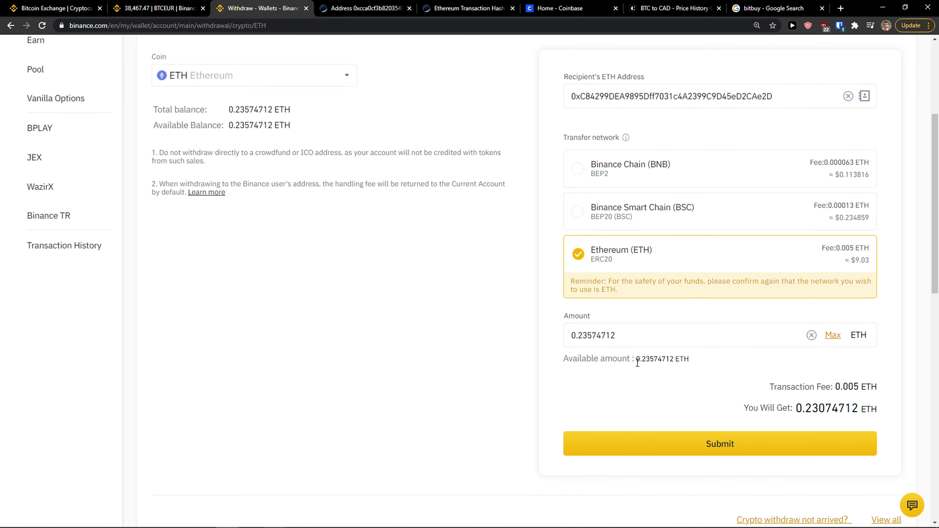
drag(804, 407, 872, 408)
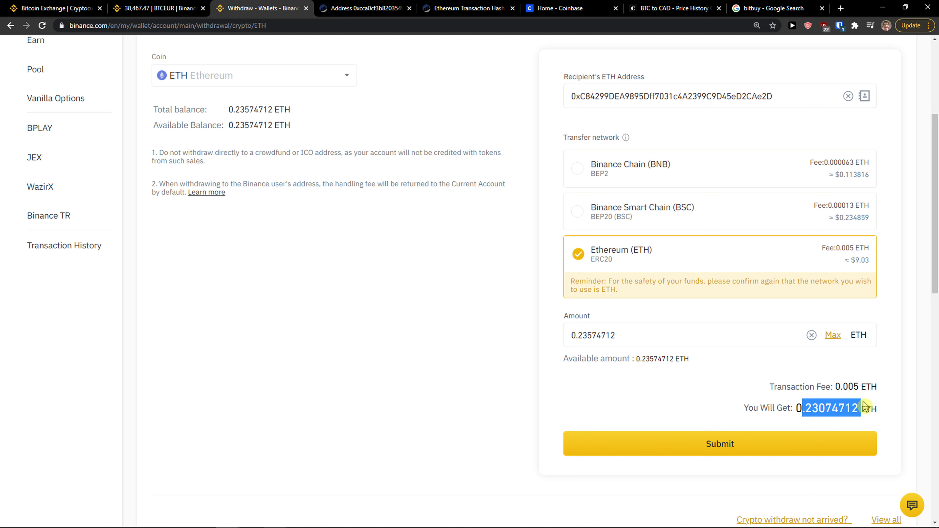
click(824, 386)
drag(822, 381, 852, 382)
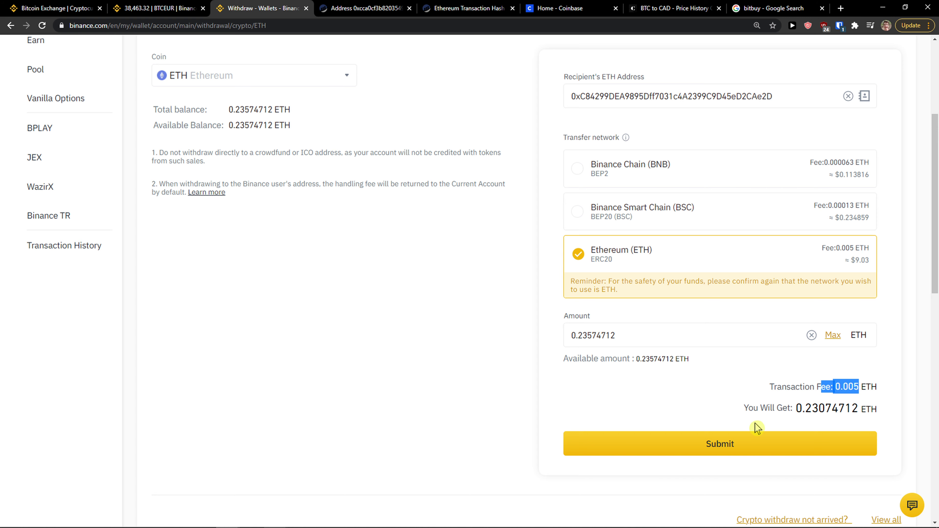
click(719, 444)
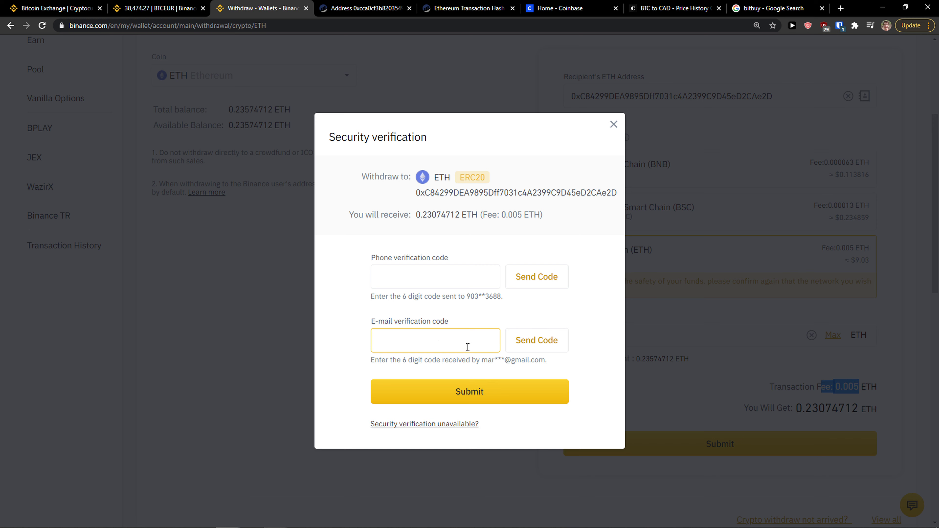
Mark the withdrawal address in verification and copy the Coinbase Ethereum receive address
drag(415, 192, 614, 194)
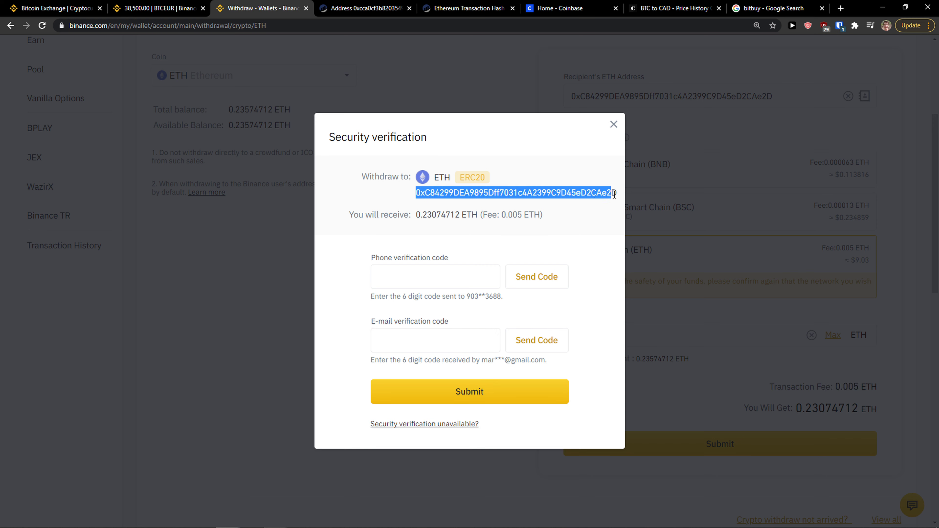
click(548, 8)
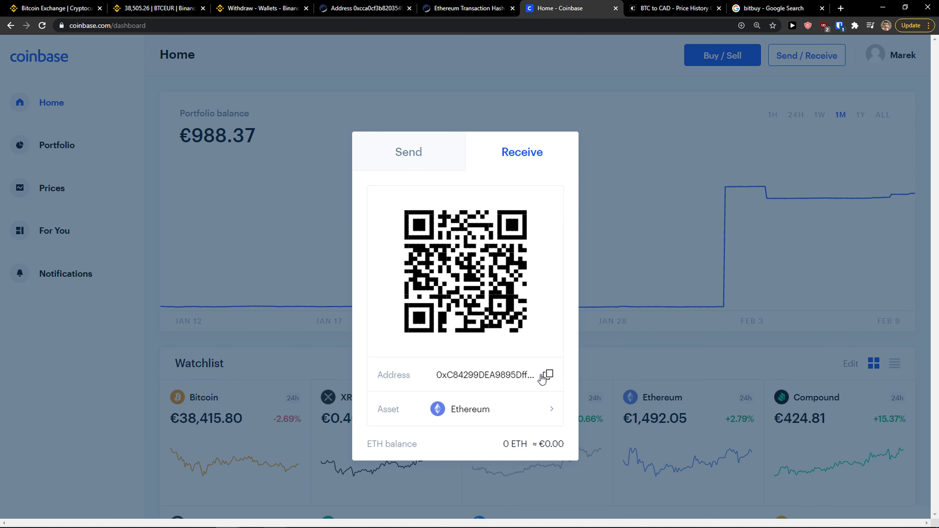
click(549, 376)
Paste the Coinbase address into Notepad for comparison, then return to the Binance tab
key(super)
text(no)
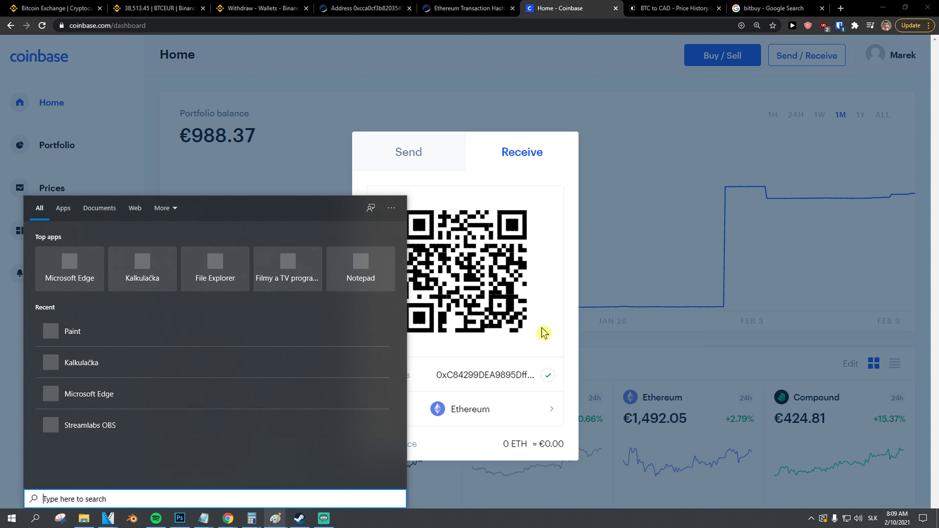
key(Return)
key(ctrl+v)
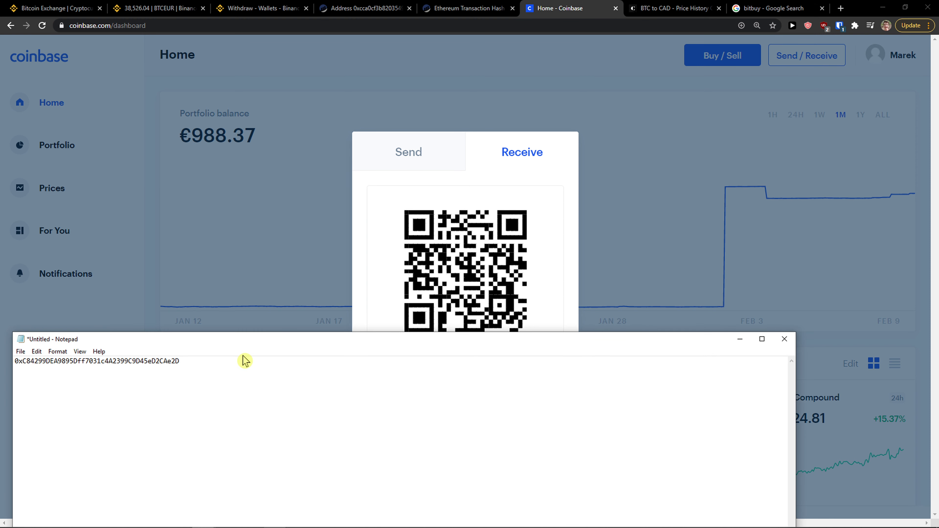
drag(179, 361, 153, 362)
click(447, 8)
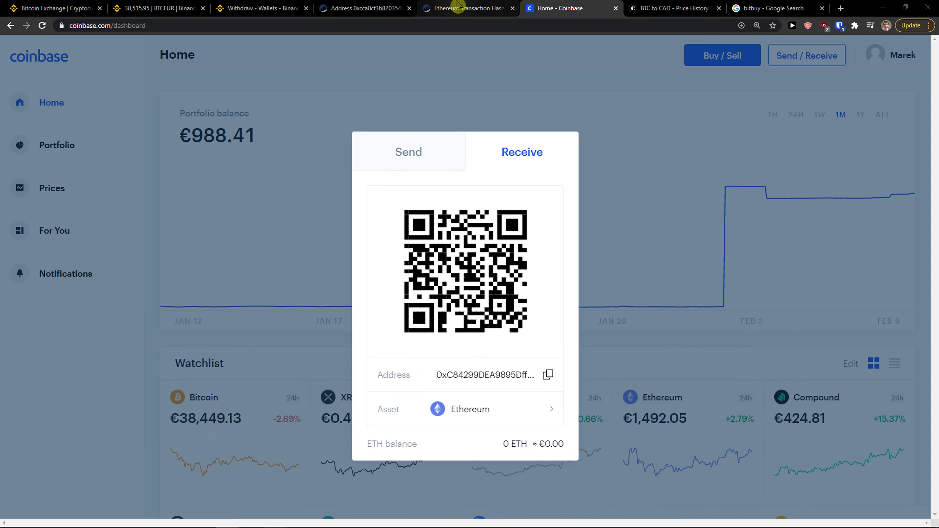
click(365, 8)
click(261, 8)
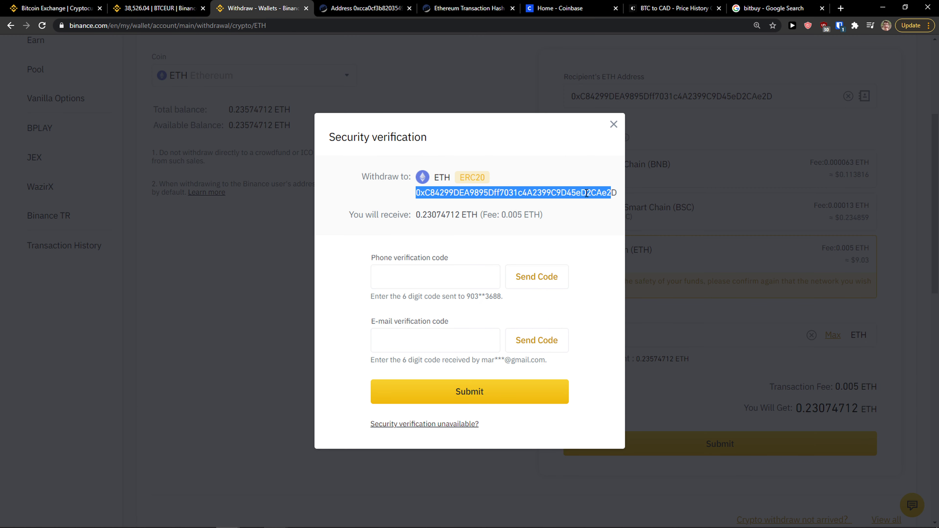
Compare the address ending with Coinbase's, then close the security verification dialog
drag(587, 194, 612, 195)
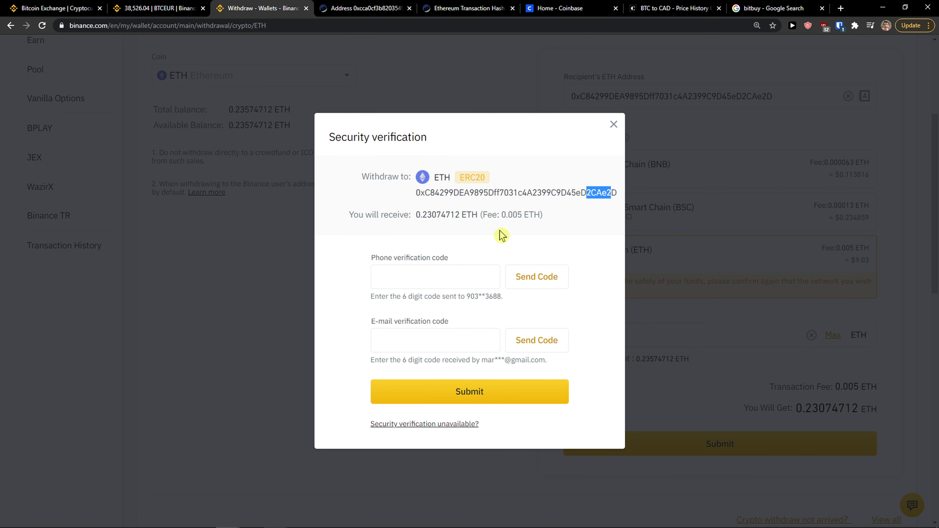
click(334, 521)
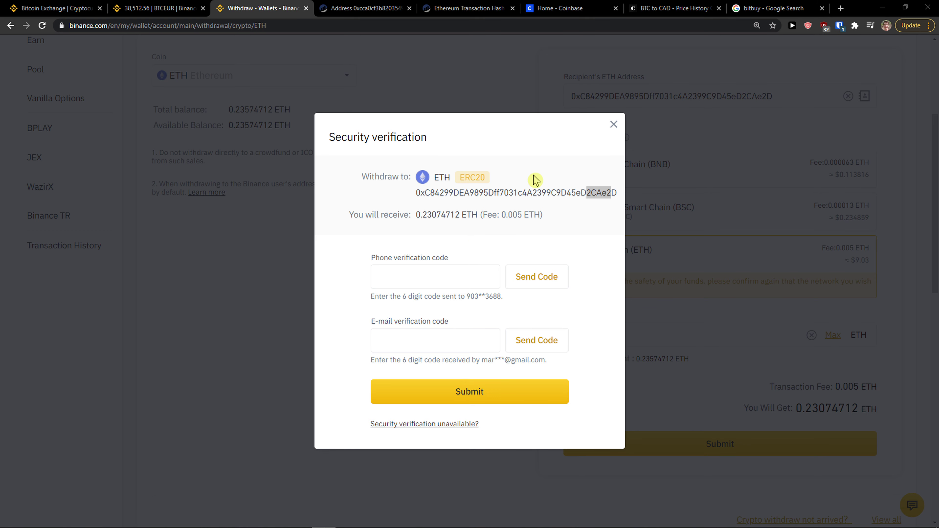
click(613, 125)
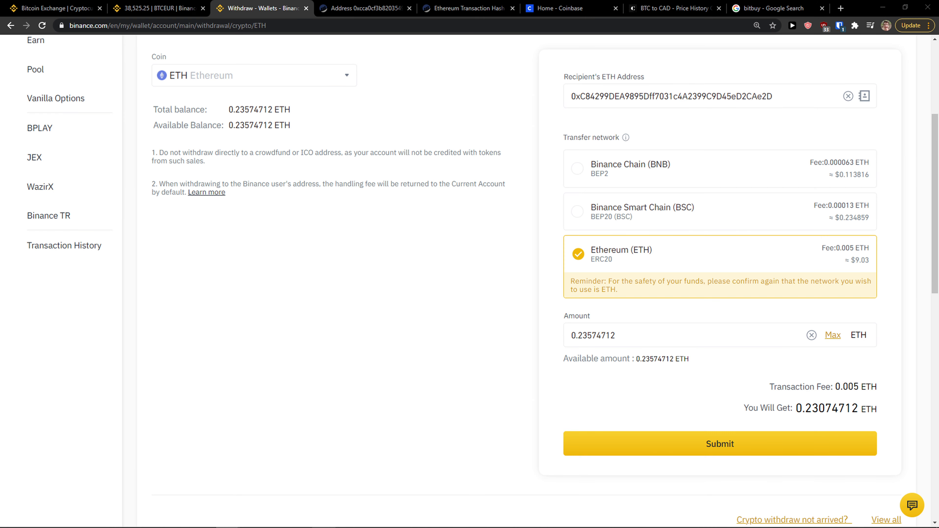
Close Coinbase's Send/Receive dialog and return to the Binance withdrawal tab
scroll(325, 300, up, 5)
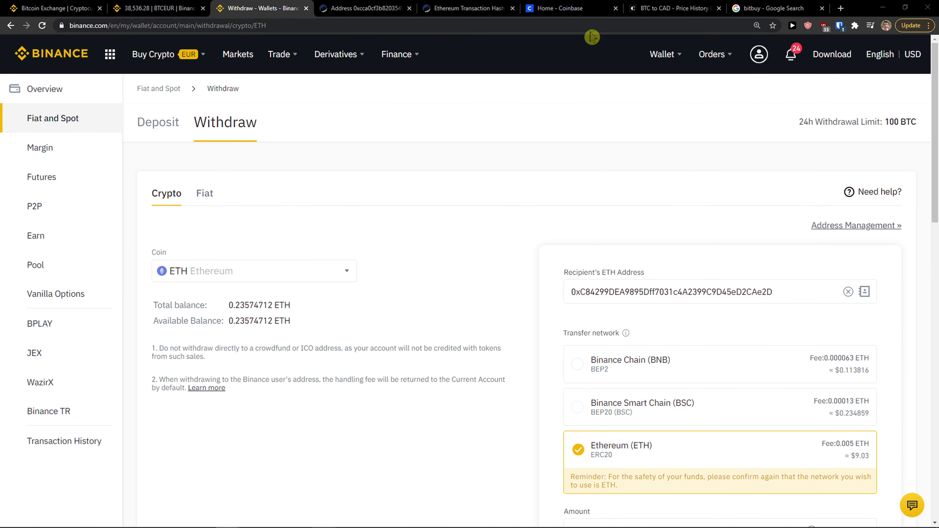
click(586, 10)
click(588, 85)
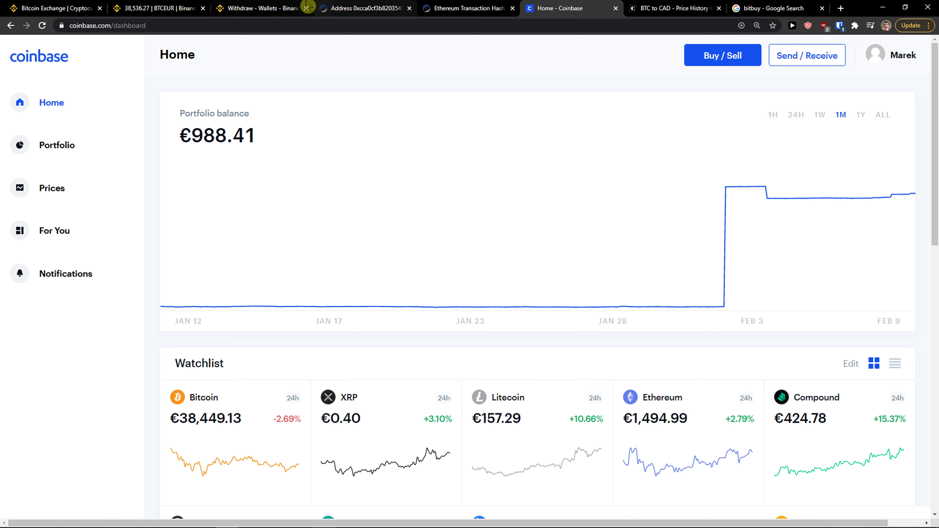
click(292, 8)
Review the withdrawal form and open the coin list showing VET and ETH holdings
scroll(695, 242, down, 1)
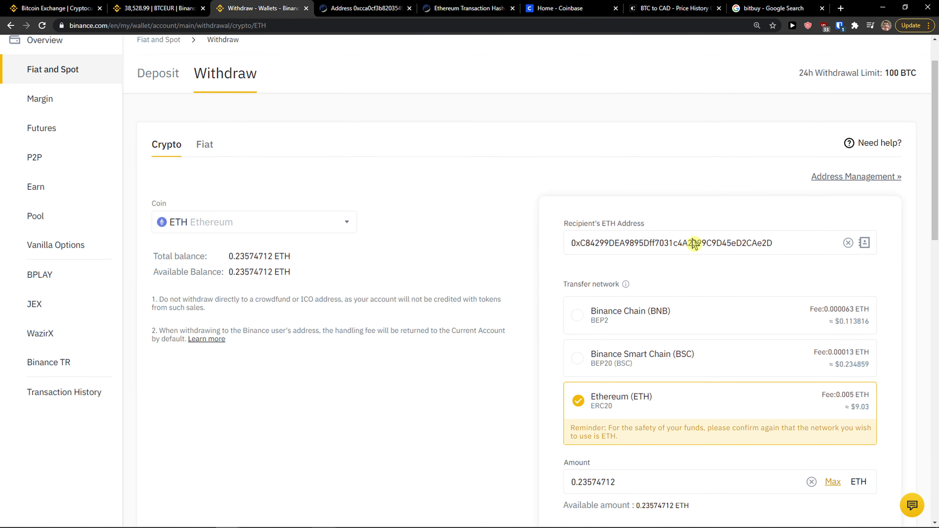
scroll(697, 239, up, 1)
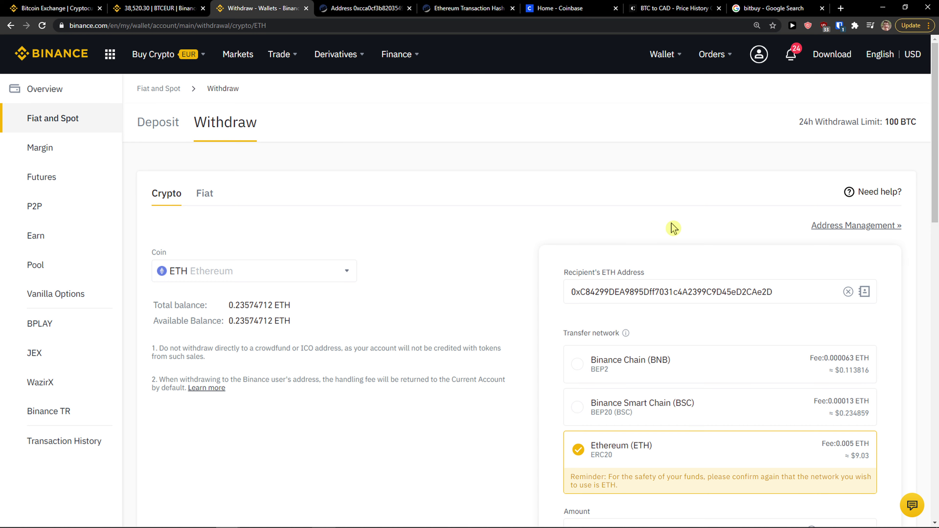
scroll(677, 228, down, 1)
scroll(677, 229, down, 1)
scroll(676, 228, up, 1)
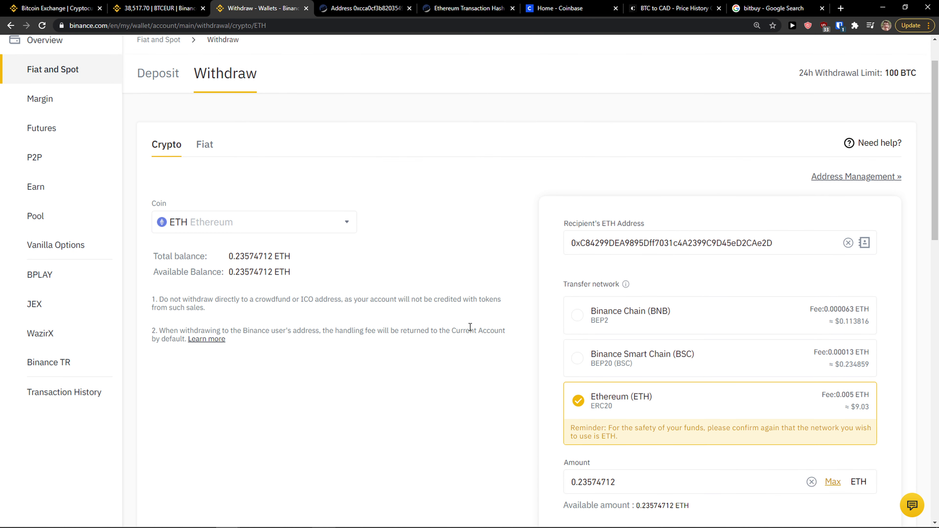
scroll(446, 345, up, 1)
click(343, 276)
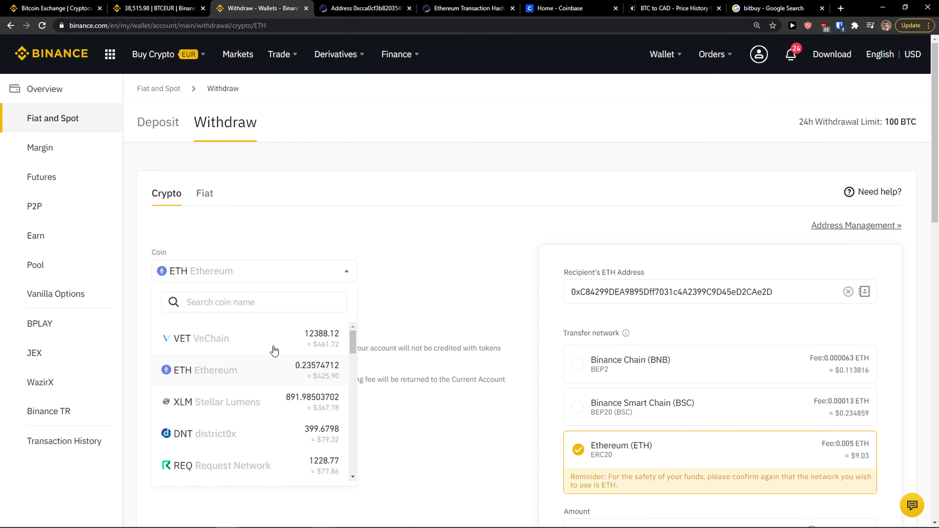
Switch the withdrawal coin to BTC Bitcoin by searching 'bit', then go to Wallet Overview
click(255, 310)
text(bit)
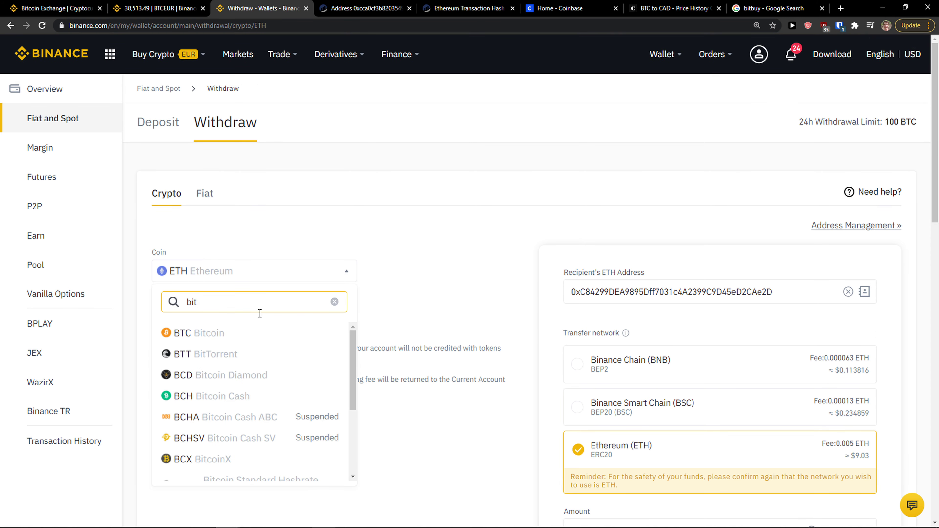
click(253, 333)
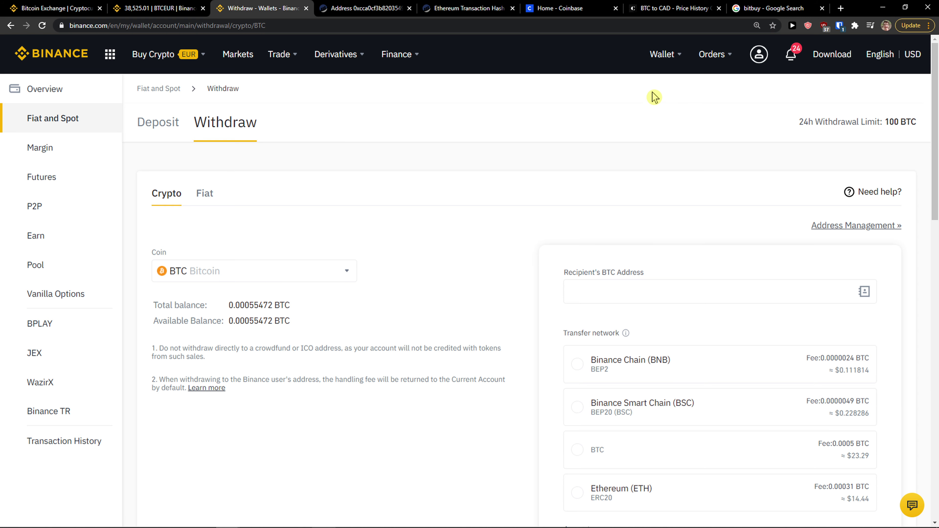
mouse_move(659, 65)
click(667, 95)
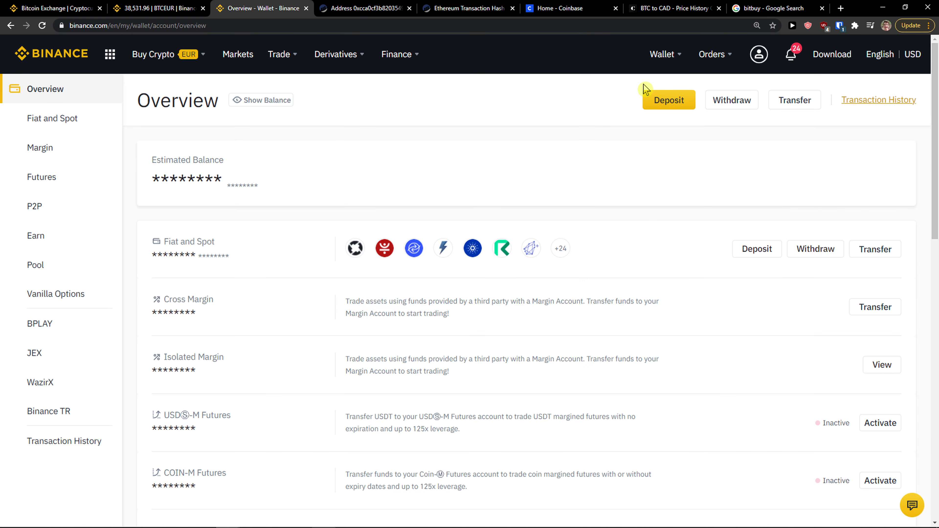
Expand the 0.0423164 ETH deposit in Transaction History and open its deposit address in a new tab
click(889, 106)
scroll(407, 203, down, 1)
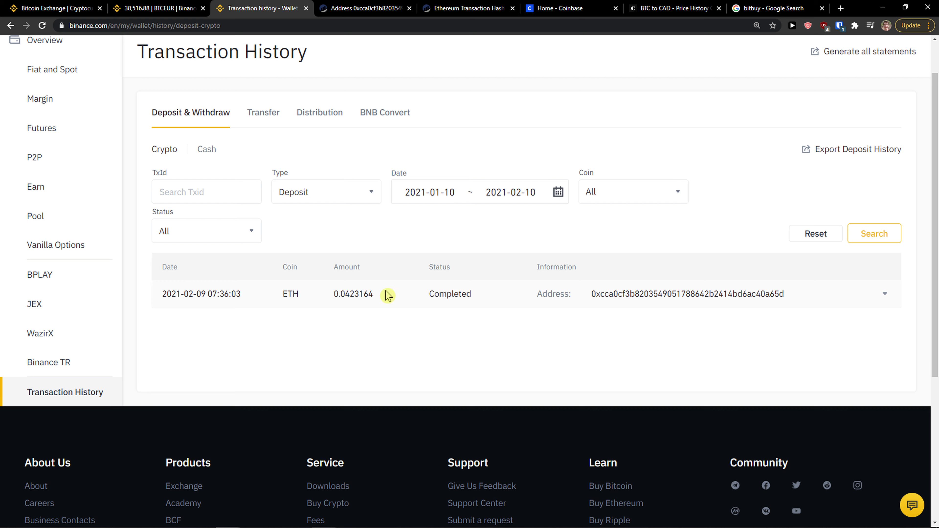
click(873, 295)
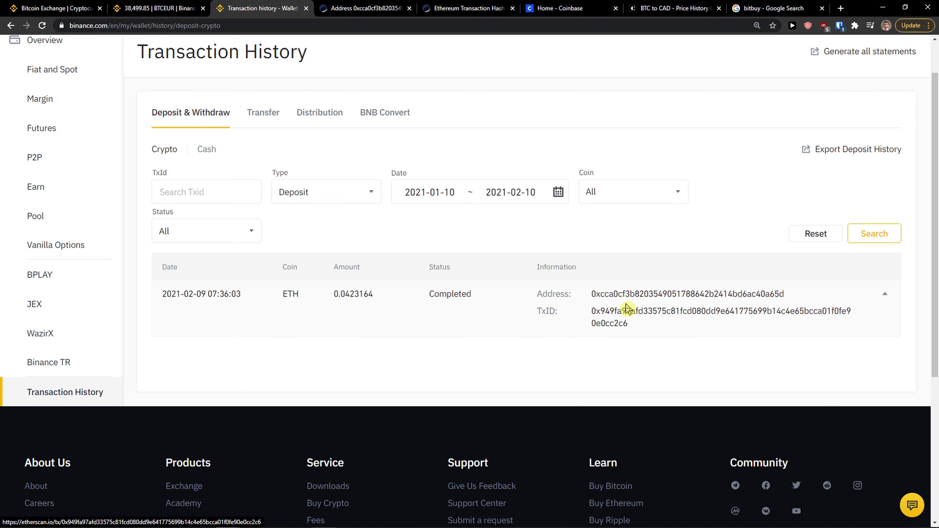
click(633, 295)
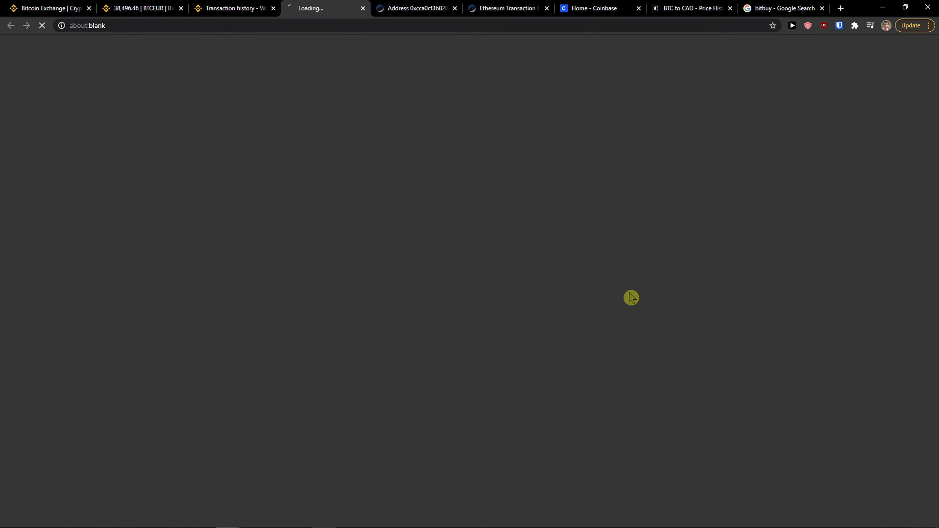
key(ctrl+shift+Tab)
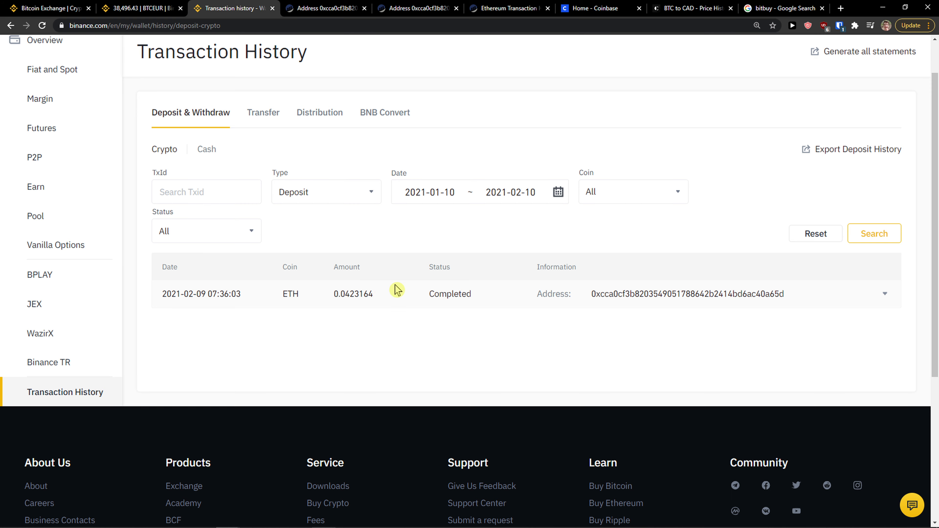
Check the Transfer history between accounts, then return to the Deposit & Withdraw list
scroll(396, 289, up, 1)
click(256, 167)
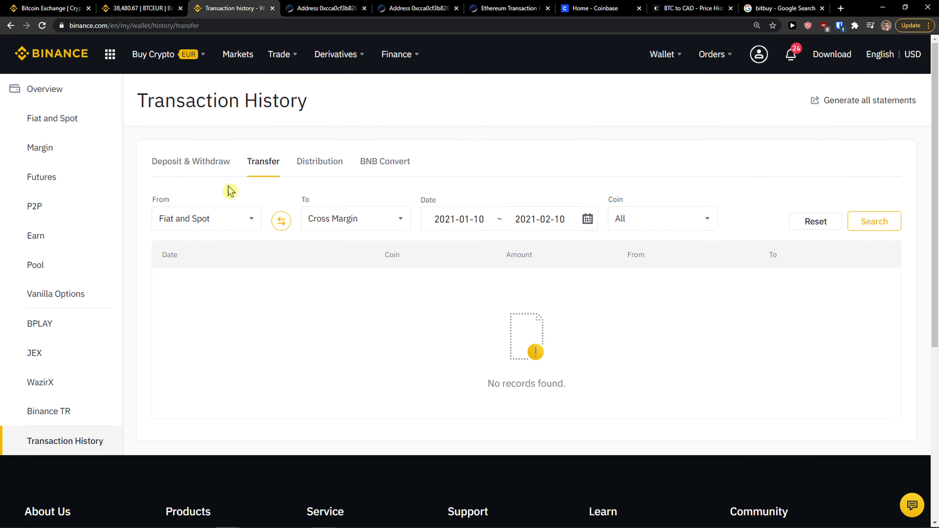
click(209, 167)
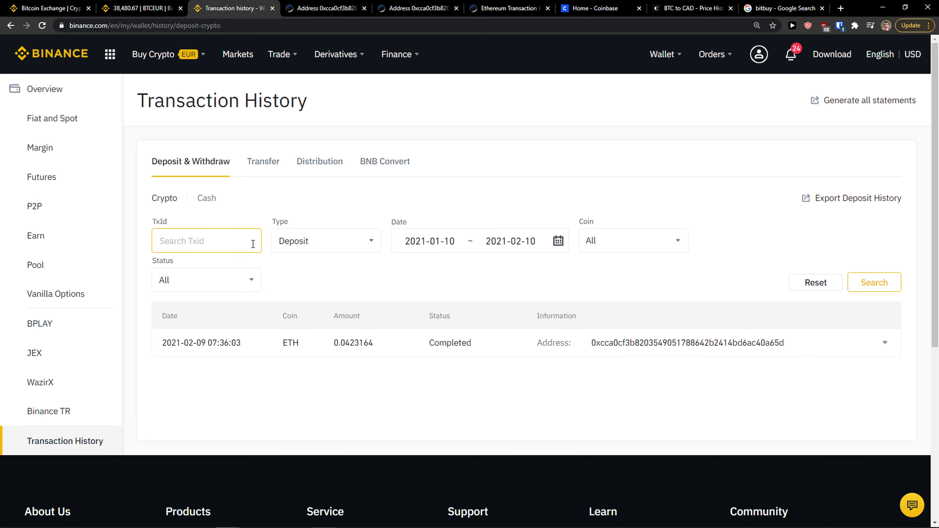